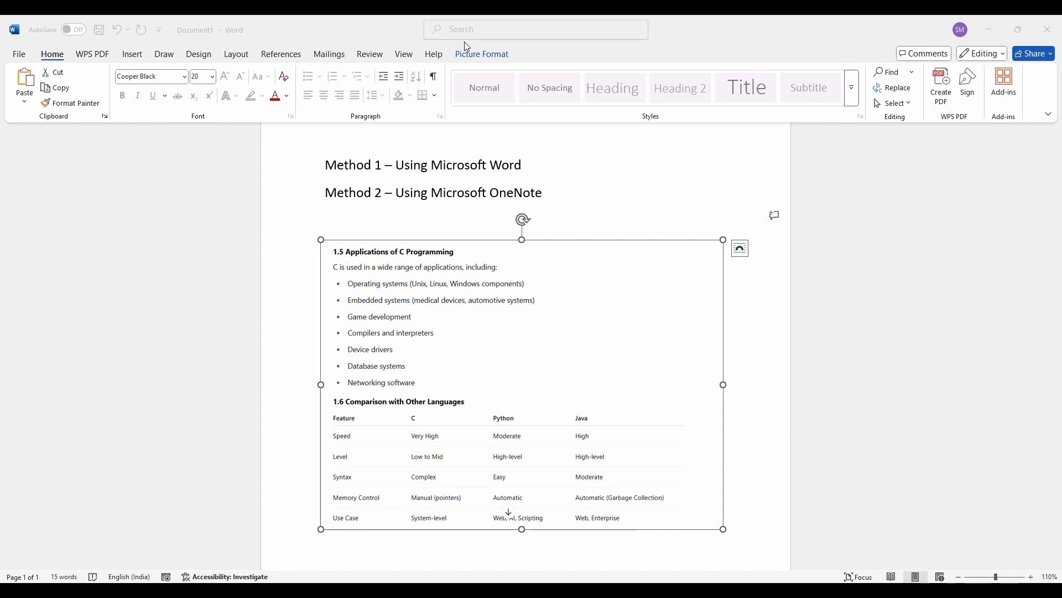
- Delete the title "Converting an Image to Text" and the two method lines above the picture
{"action": "scroll", "coordinate": [748, 210], "scroll_direction": "up", "scroll_amount": 2}
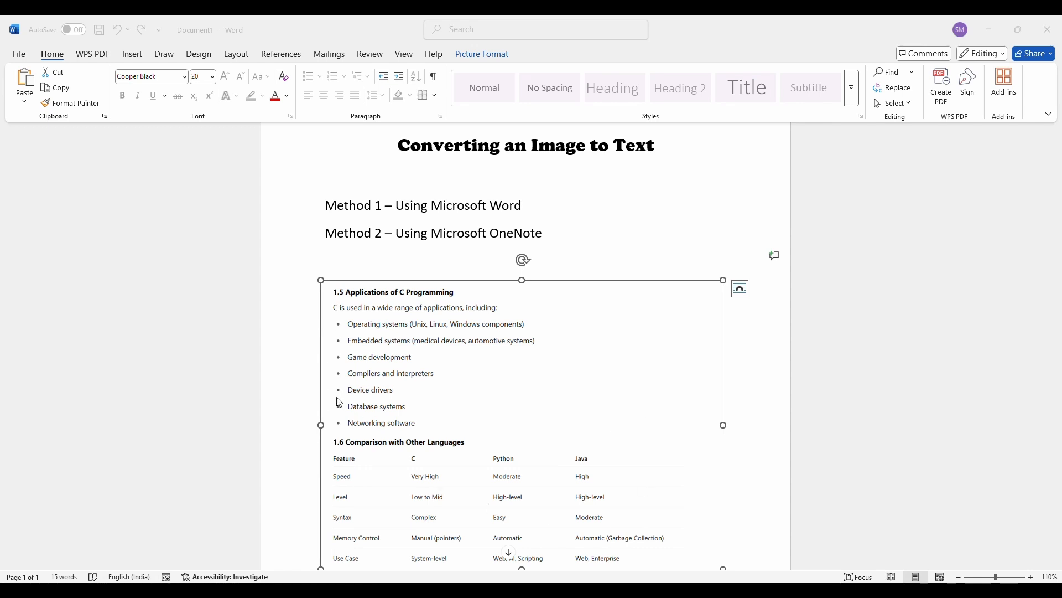
{"action": "scroll", "coordinate": [467, 351], "scroll_direction": "up", "scroll_amount": 2}
{"action": "left_click", "coordinate": [559, 299]}
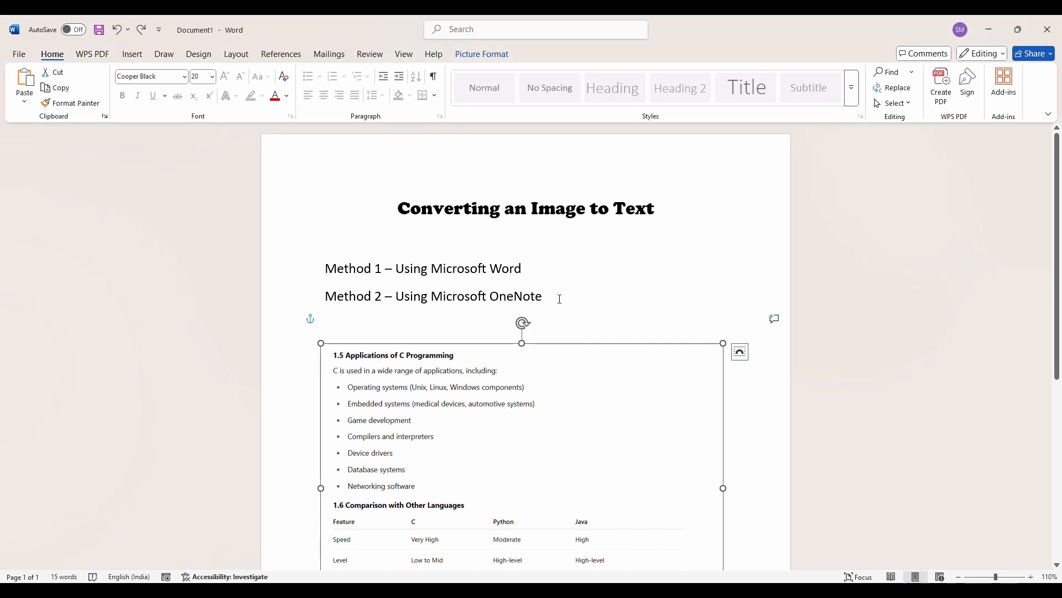
{"action": "left_click_drag", "start_coordinate": [570, 310], "coordinate": [343, 195]}
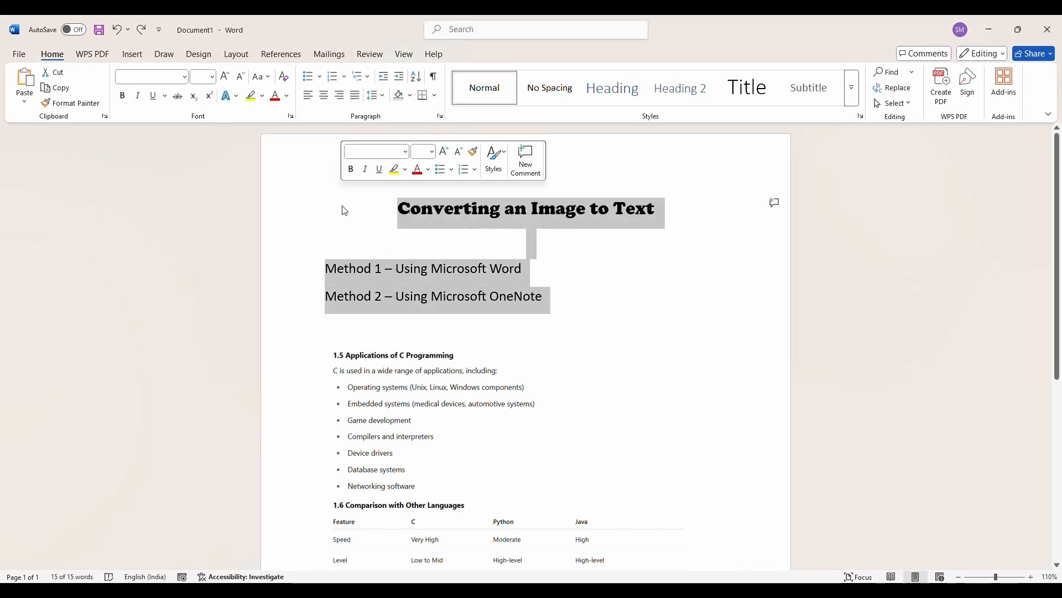
{"action": "key", "text": "Delete"}
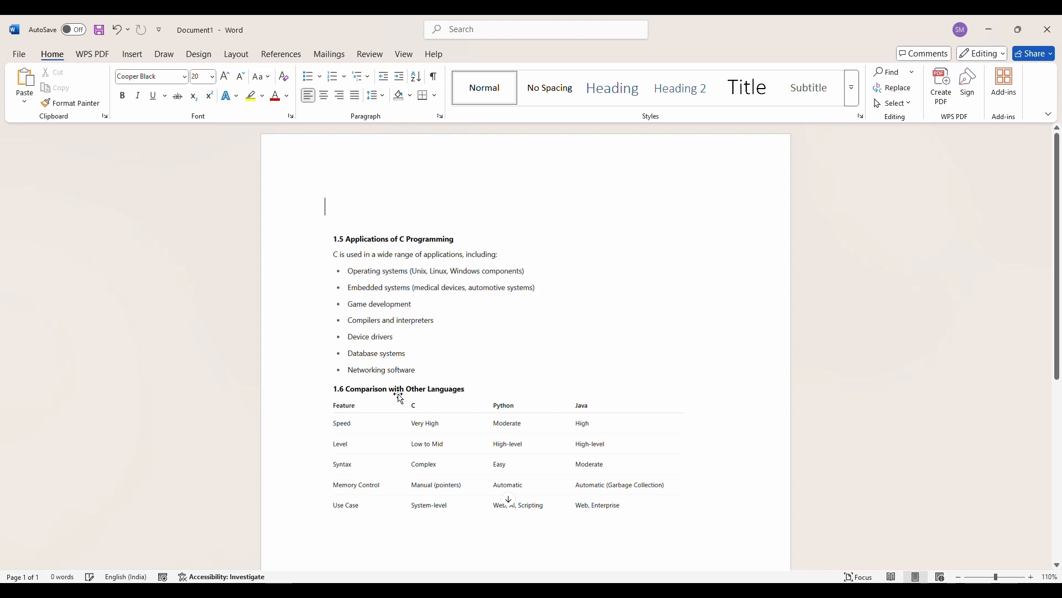
{"action": "left_click", "coordinate": [405, 372]}
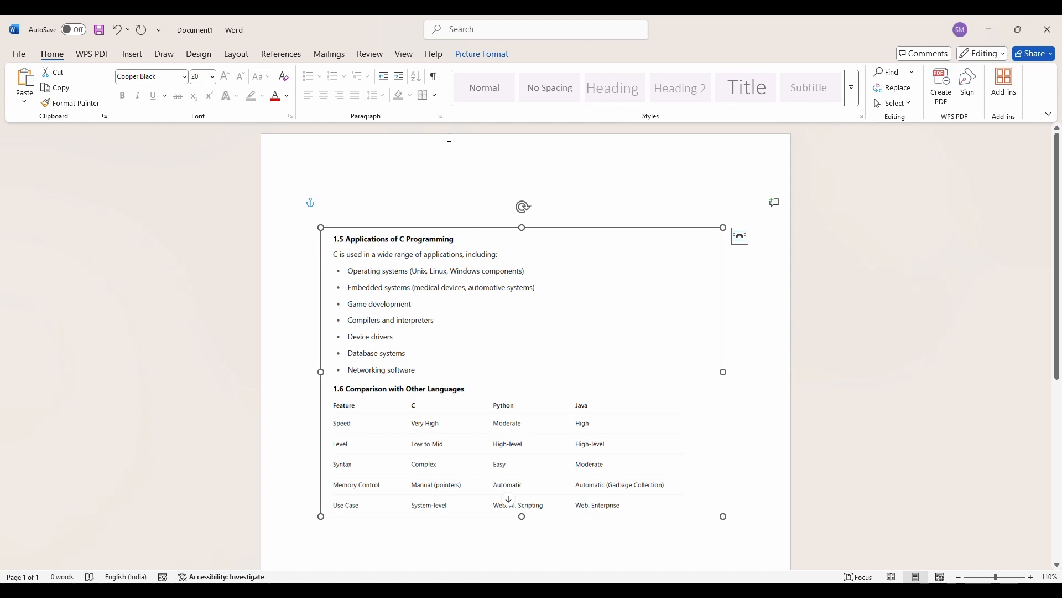
{"action": "key", "text": "super+shift+s"}
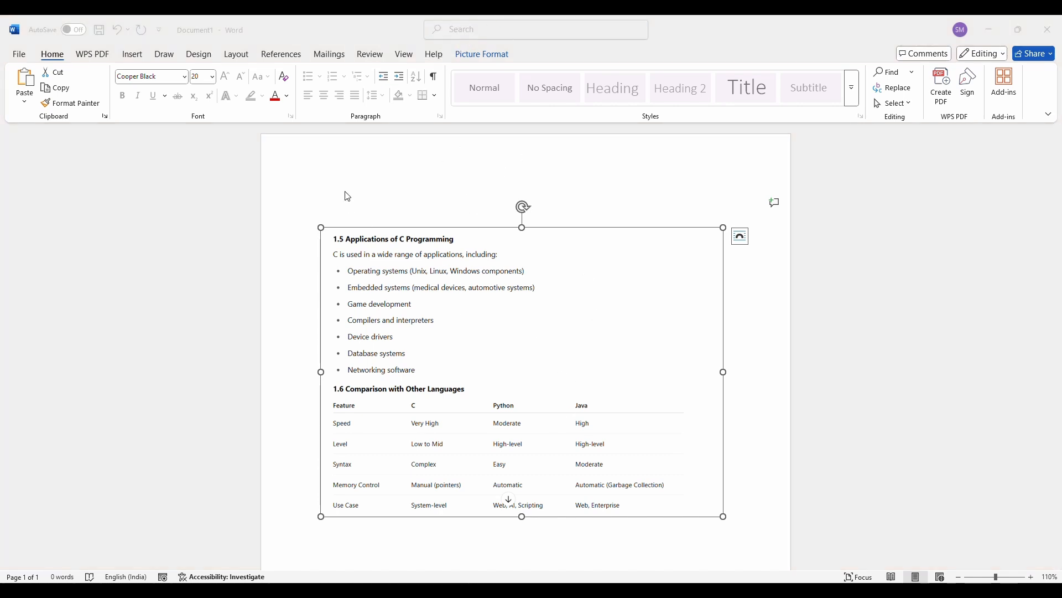
{"action": "left_click", "coordinate": [392, 335]}
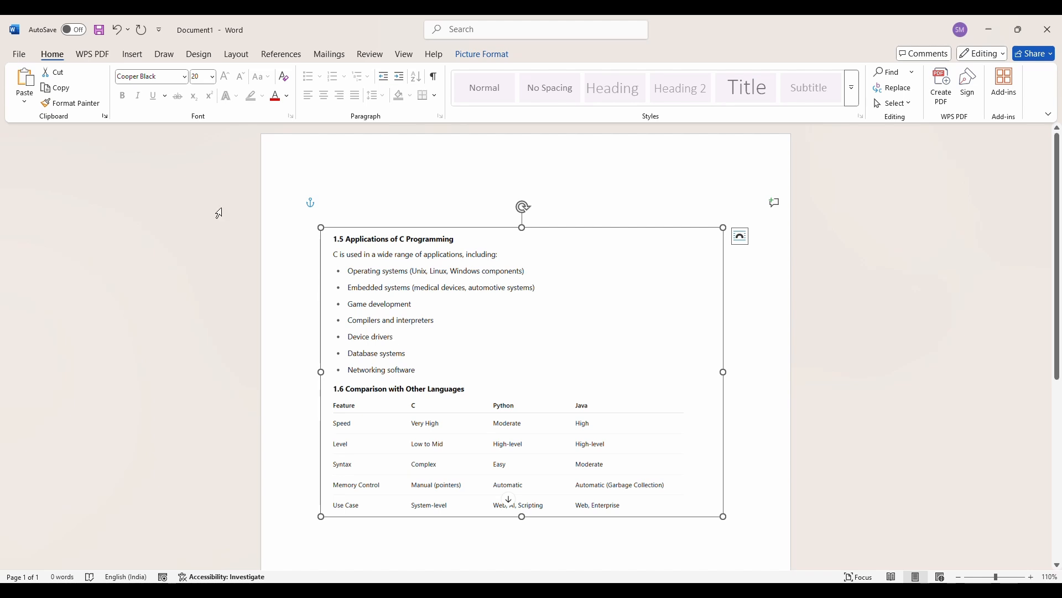
- Save the document containing the picture to the Desktop as a PDF named i2t
{"action": "left_click", "coordinate": [18, 56]}
{"action": "left_click", "coordinate": [50, 246]}
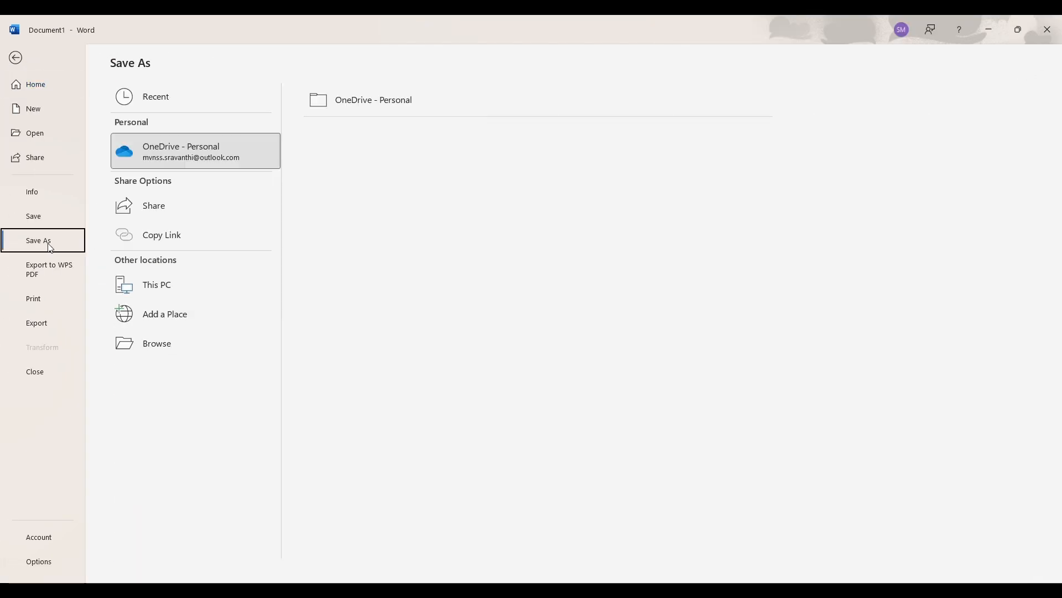
{"action": "left_click", "coordinate": [145, 344]}
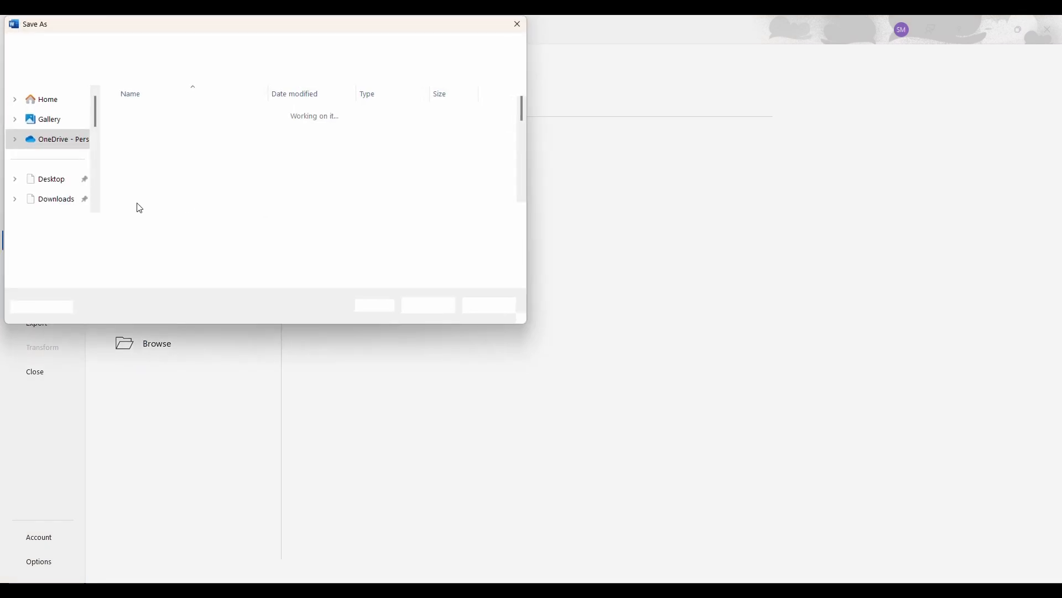
{"action": "left_click", "coordinate": [50, 179]}
{"action": "double_click", "coordinate": [112, 226]}
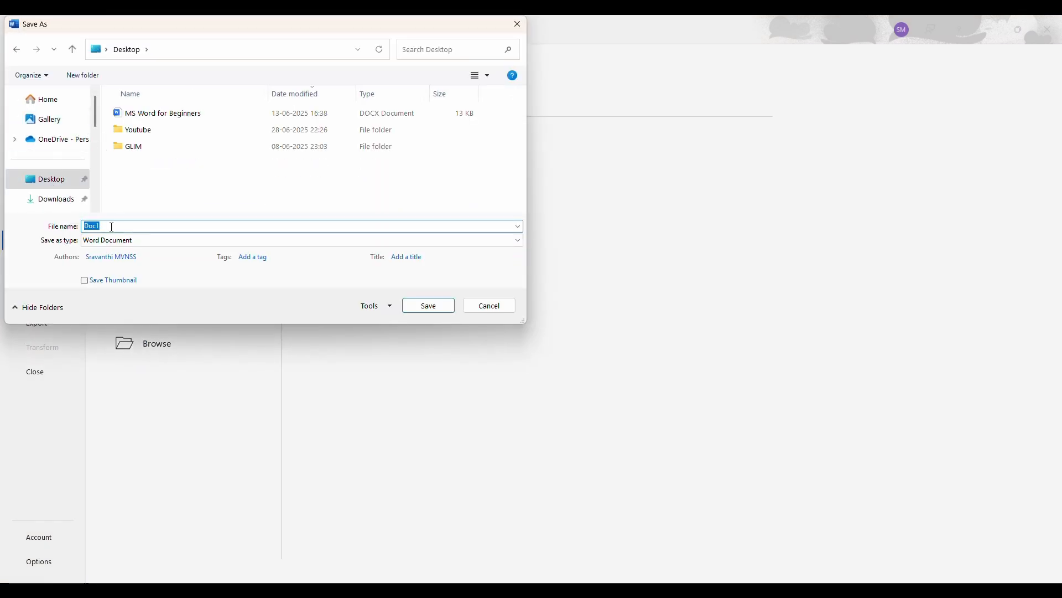
{"action": "type", "text": "i2t"}
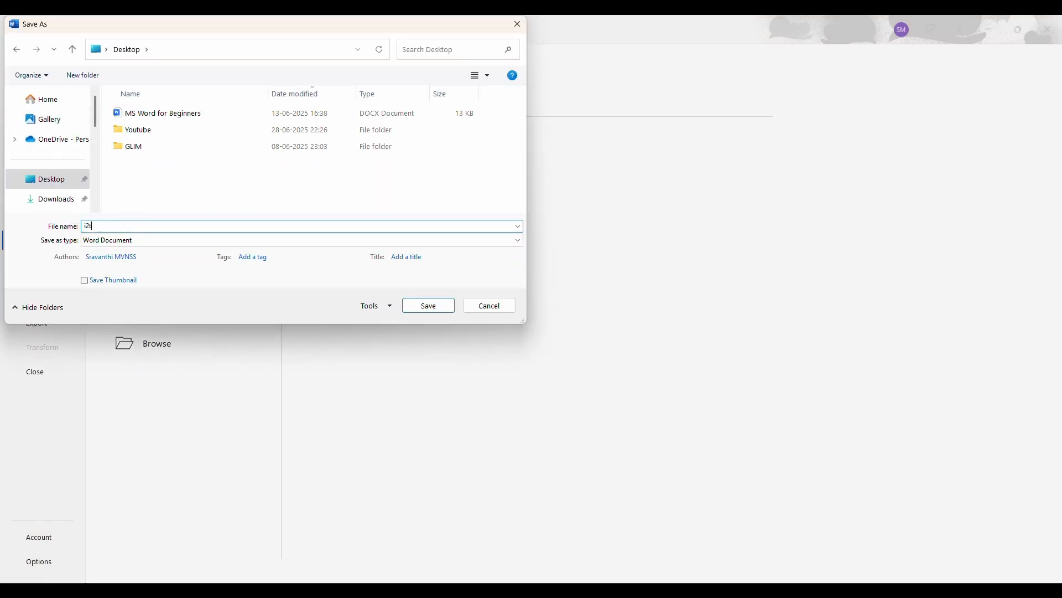
{"action": "left_click", "coordinate": [122, 240]}
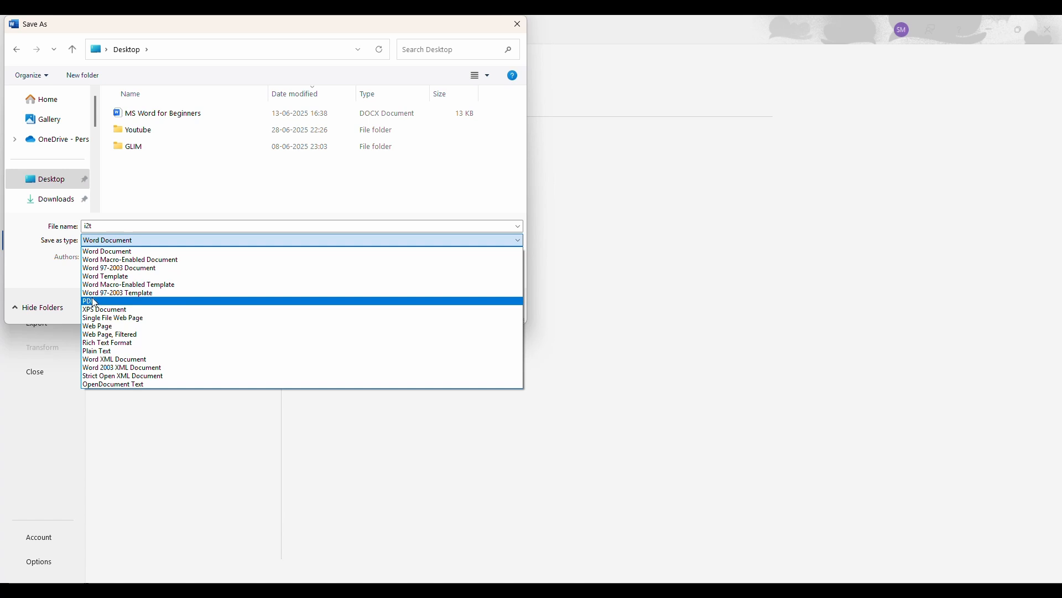
{"action": "left_click", "coordinate": [92, 301]}
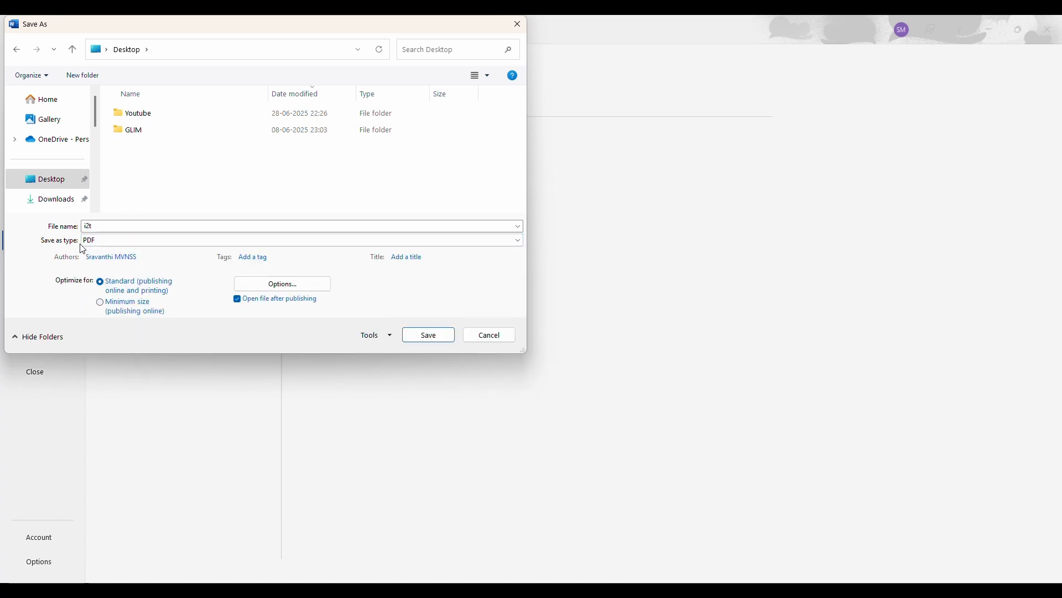
{"action": "left_click", "coordinate": [424, 335]}
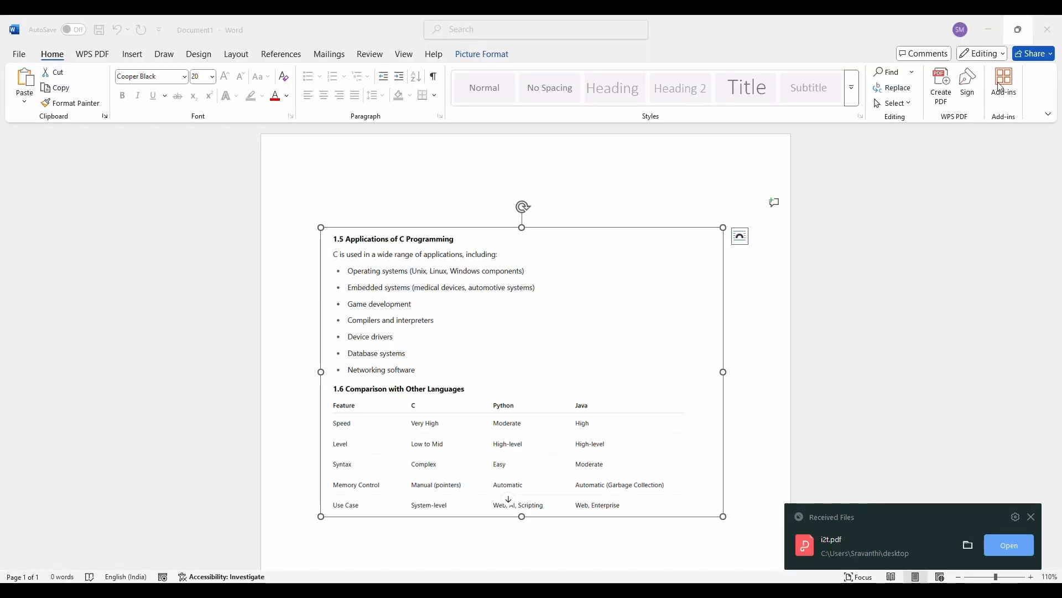
- Open the i2t PDF from the desktop with Word just this once and accept its conversion to an editable document
{"action": "left_click", "coordinate": [989, 34]}
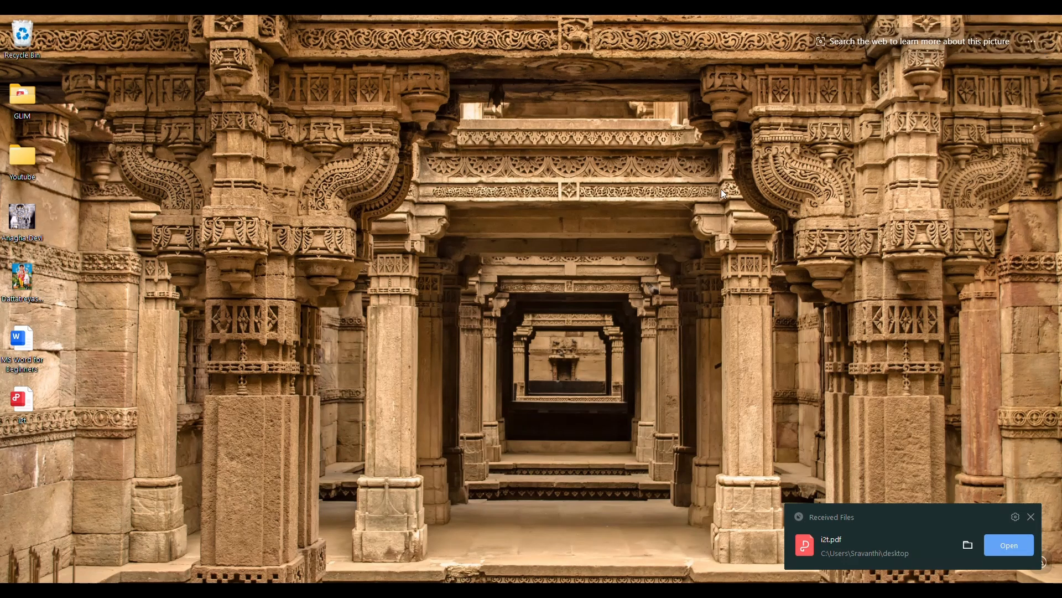
{"action": "right_click", "coordinate": [25, 406]}
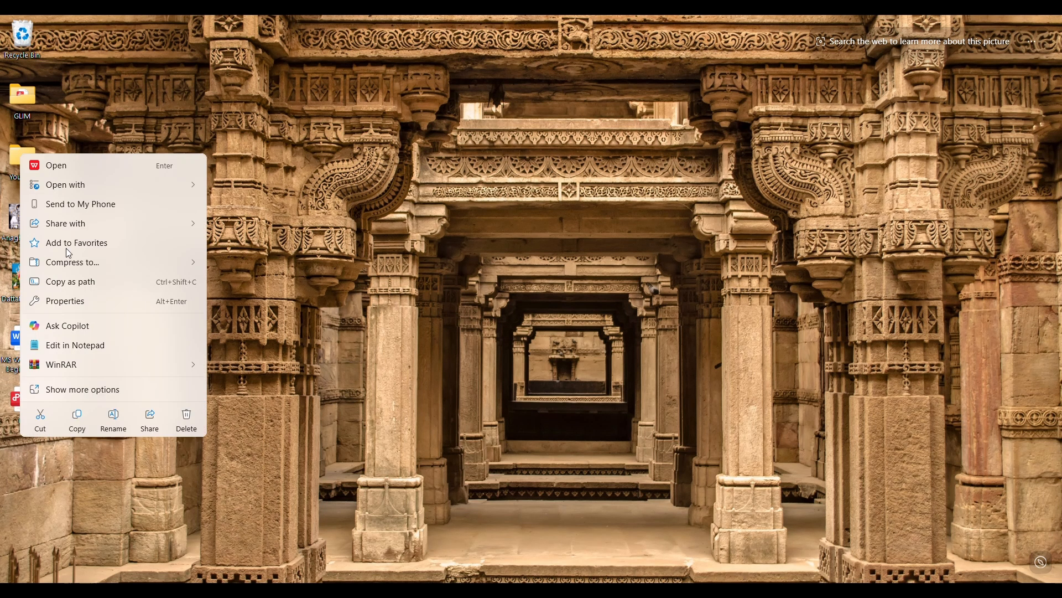
{"action": "mouse_move", "coordinate": [76, 189]}
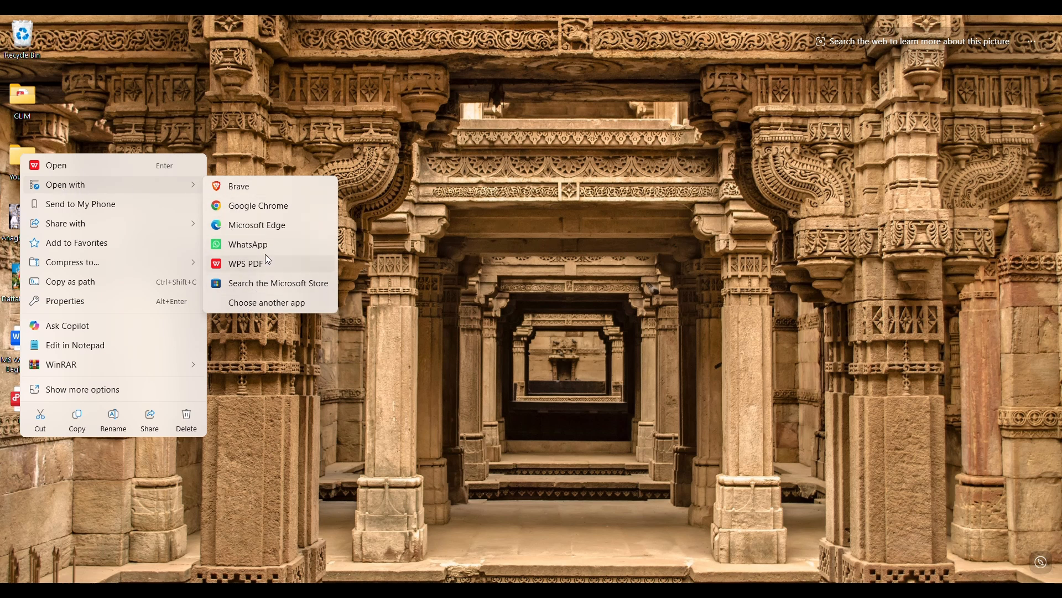
{"action": "left_click", "coordinate": [259, 304]}
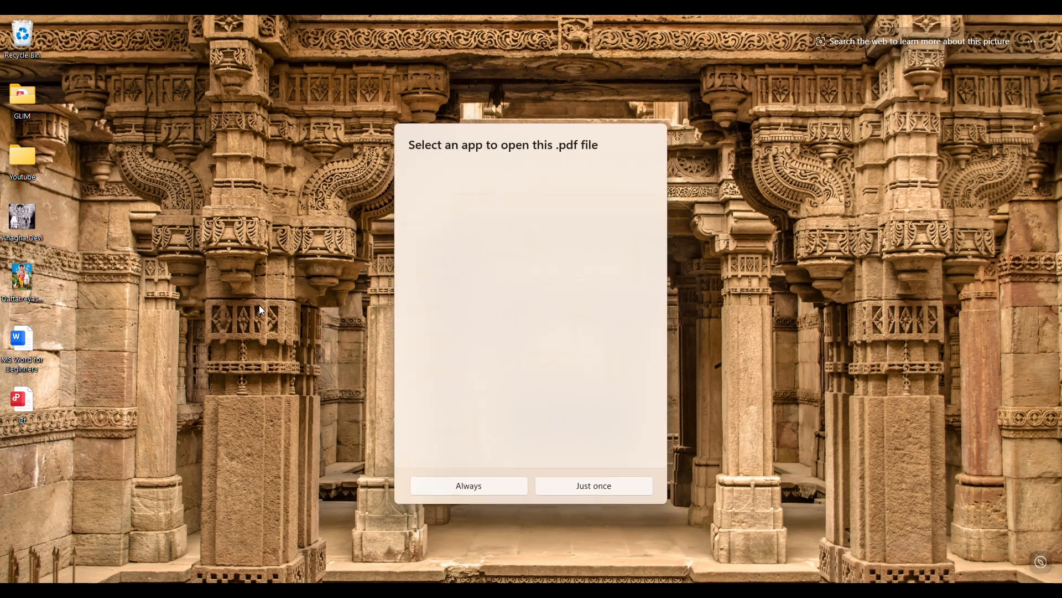
{"action": "scroll", "coordinate": [476, 305], "scroll_direction": "down", "scroll_amount": 3}
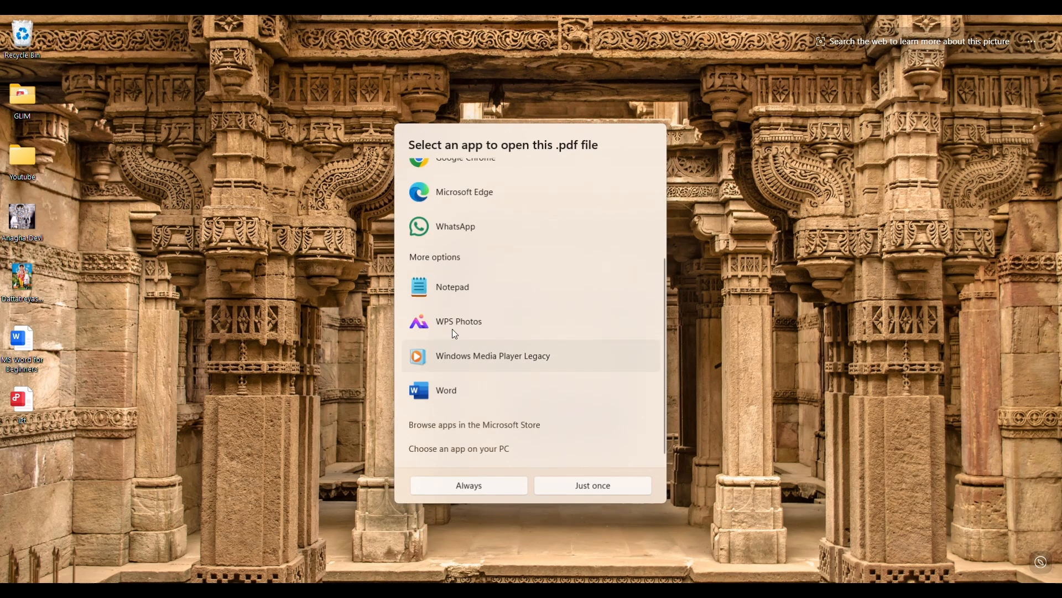
{"action": "left_click", "coordinate": [442, 389]}
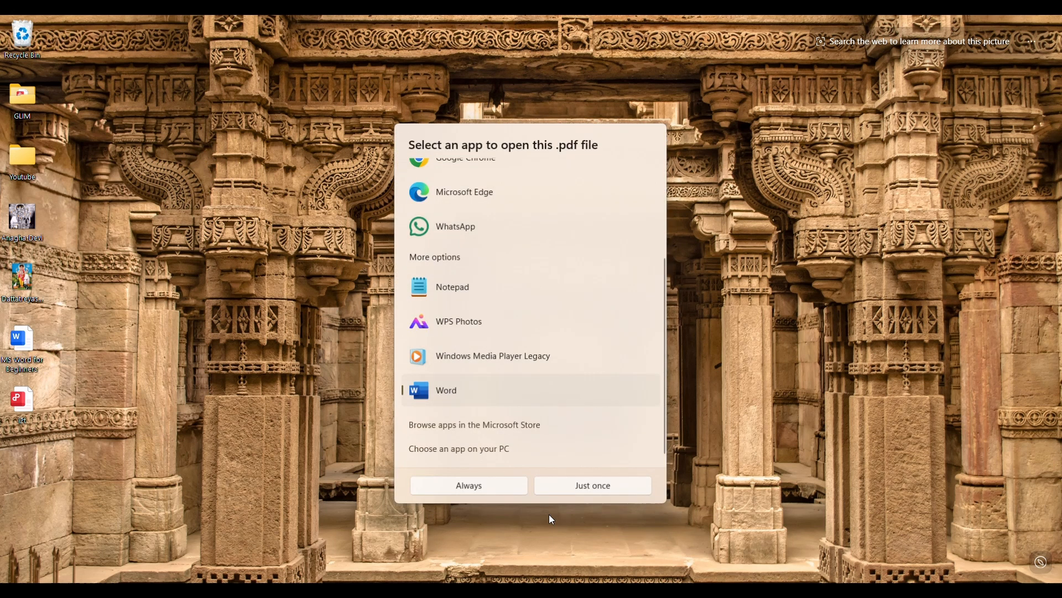
{"action": "left_click", "coordinate": [589, 485]}
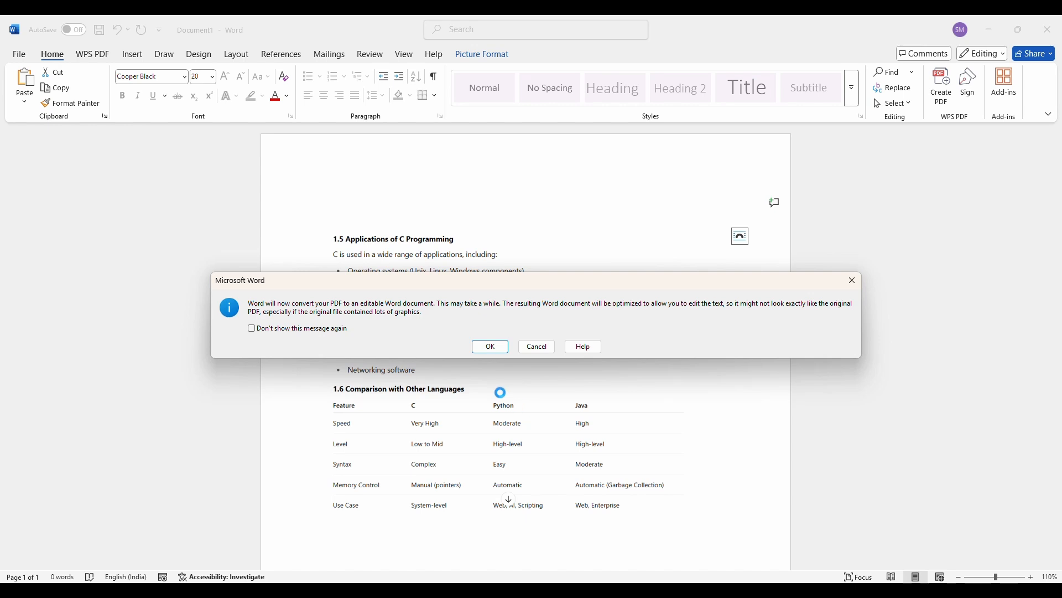
{"action": "left_click", "coordinate": [492, 348]}
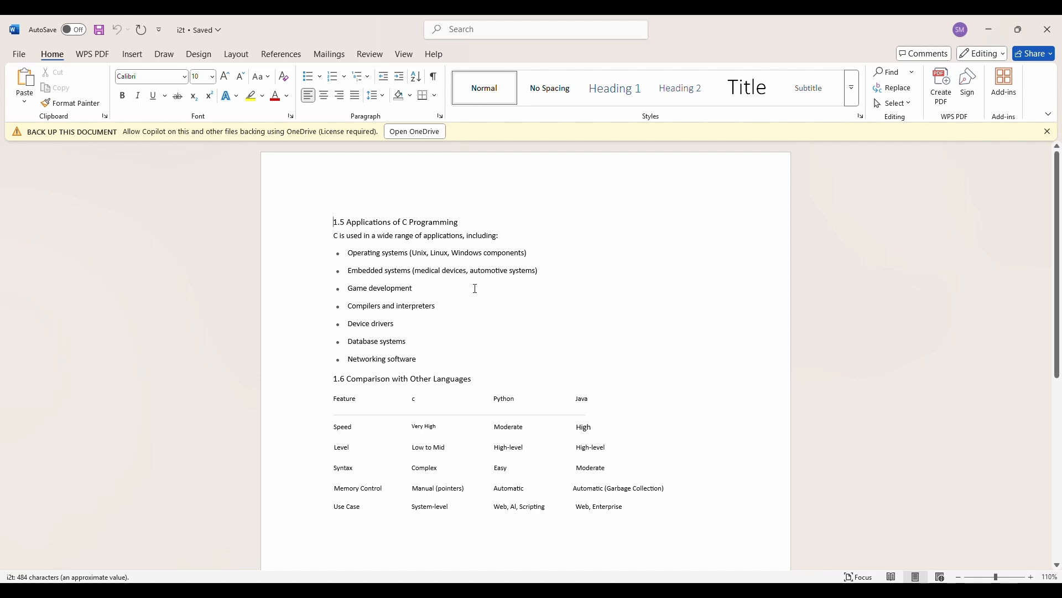
- Check whether the bullet list, comparison table and headings in the converted document are editable text
{"action": "left_click", "coordinate": [391, 269]}
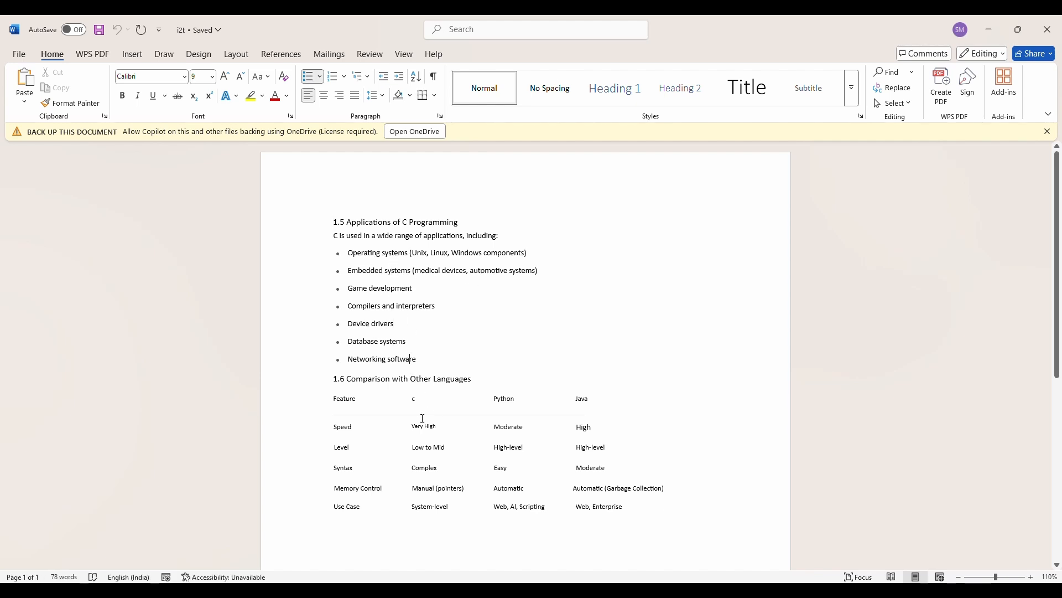
{"action": "left_click_drag", "start_coordinate": [422, 418], "coordinate": [437, 506]}
{"action": "left_click", "coordinate": [358, 398]}
{"action": "left_click", "coordinate": [447, 486]}
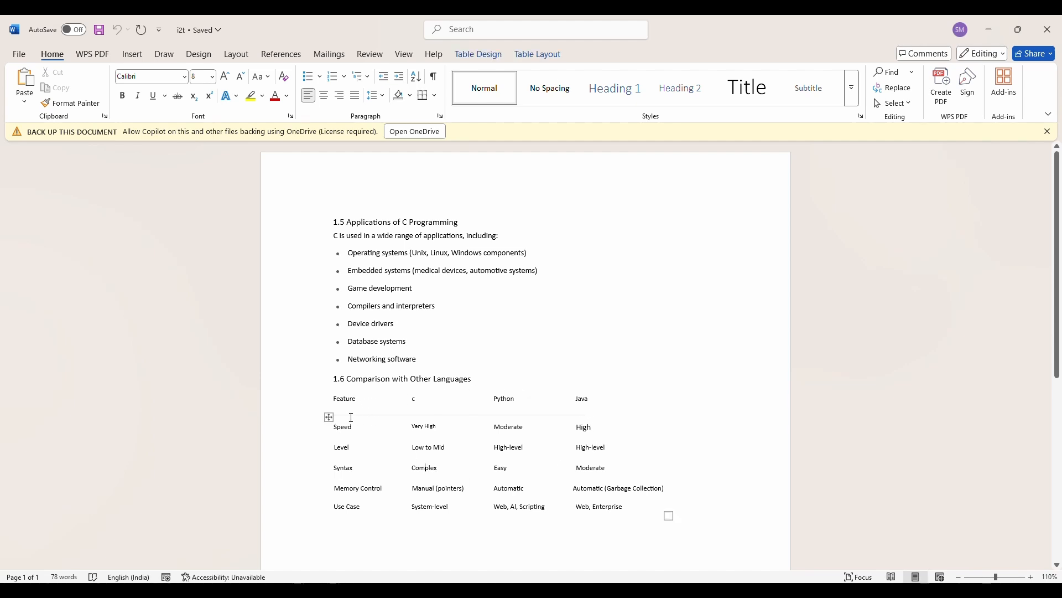
{"action": "left_click", "coordinate": [358, 226]}
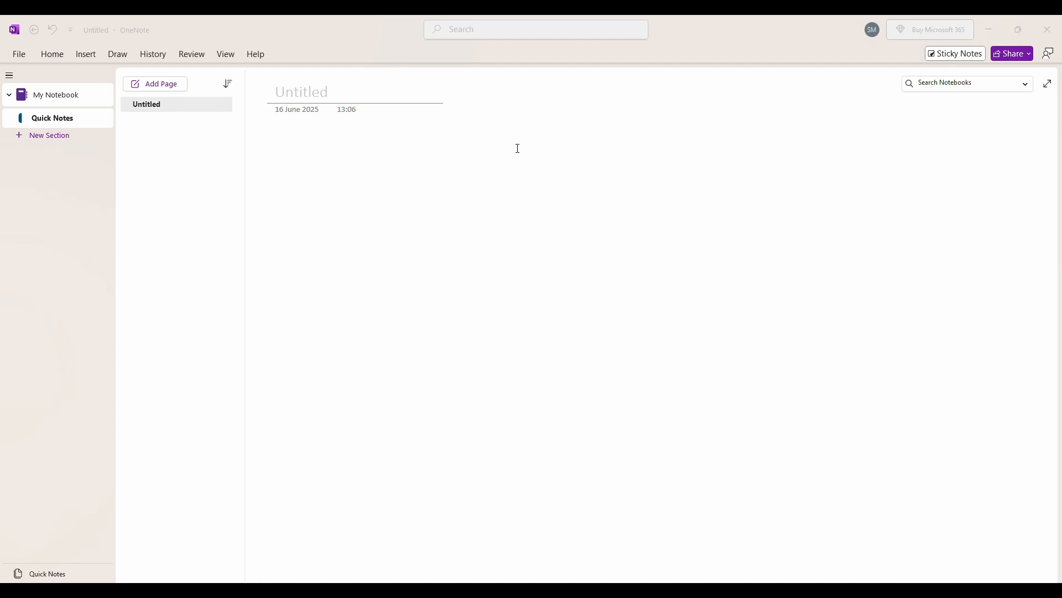
- Switch to OneNote, paste the C programming picture onto the untitled Quick Notes page and copy the text from it
{"action": "left_click", "coordinate": [402, 160]}
{"action": "type", "text": "1.5 Applications of C Programming C is used in a wide range of applications, including: Operating systems (Unix, Linux, Windows components) Embedded systems (medical devices, automotive systems) Game development Compilers and interpreters Device drivers Database systems Networking software 1.6 Comparison with Other Languages Feature\tC\tPython\tJava Speed\tVery High\tModerate\tHigh Level\tLow to Mid\tHigh-level\tHigh-level Syntax\tComplex\tEasy\tModerate Memory Control\tManual (pointers)\tAutomatic\tAutomatic (Garbage Collection) Use Case\tSystem-level\tWeb, AI, Scripting\tWeb, Enterprise"}
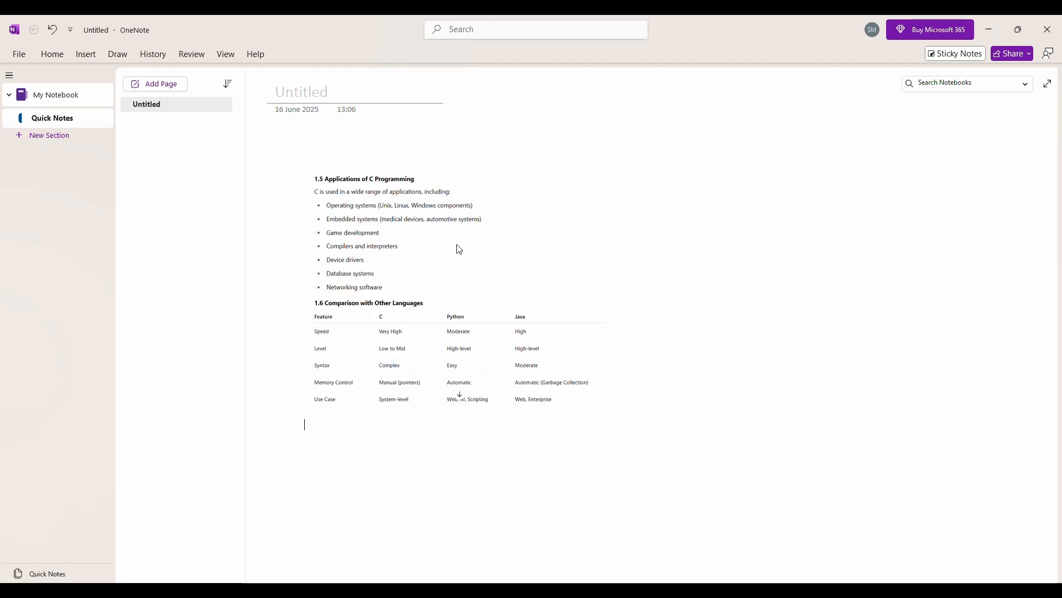
{"action": "left_click", "coordinate": [459, 249]}
{"action": "right_click", "coordinate": [457, 237]}
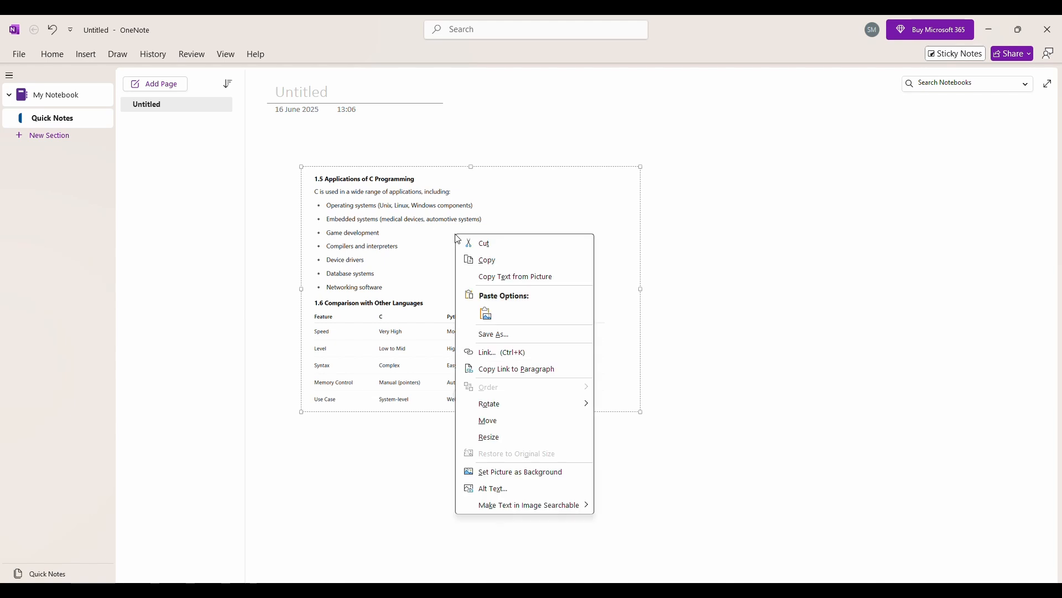
{"action": "left_click", "coordinate": [527, 277]}
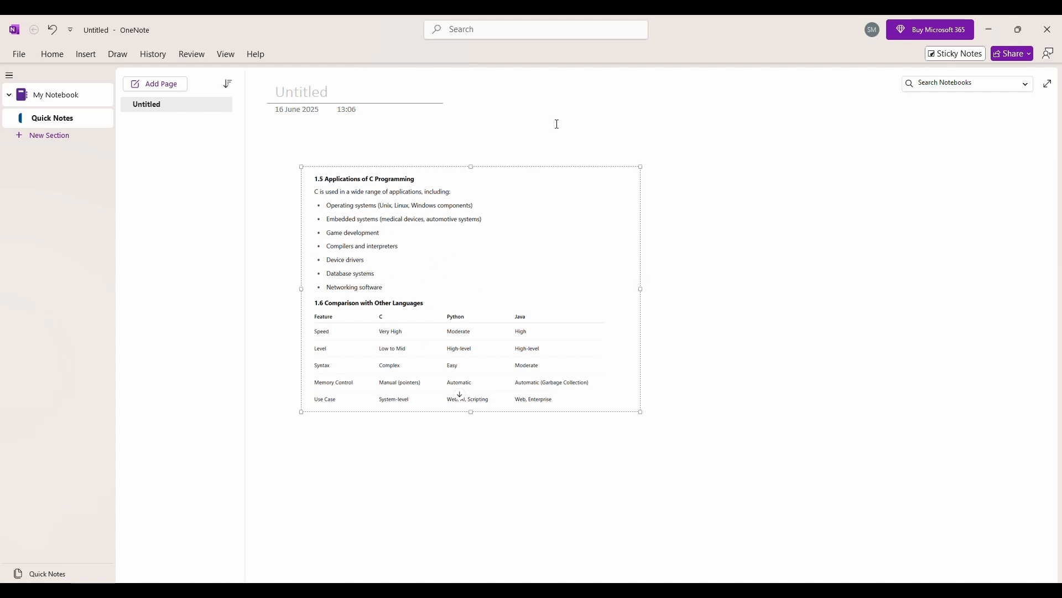
- Paste the text extracted from the picture into the empty area below it on the page
{"action": "scroll", "coordinate": [664, 311], "scroll_direction": "down", "scroll_amount": 3}
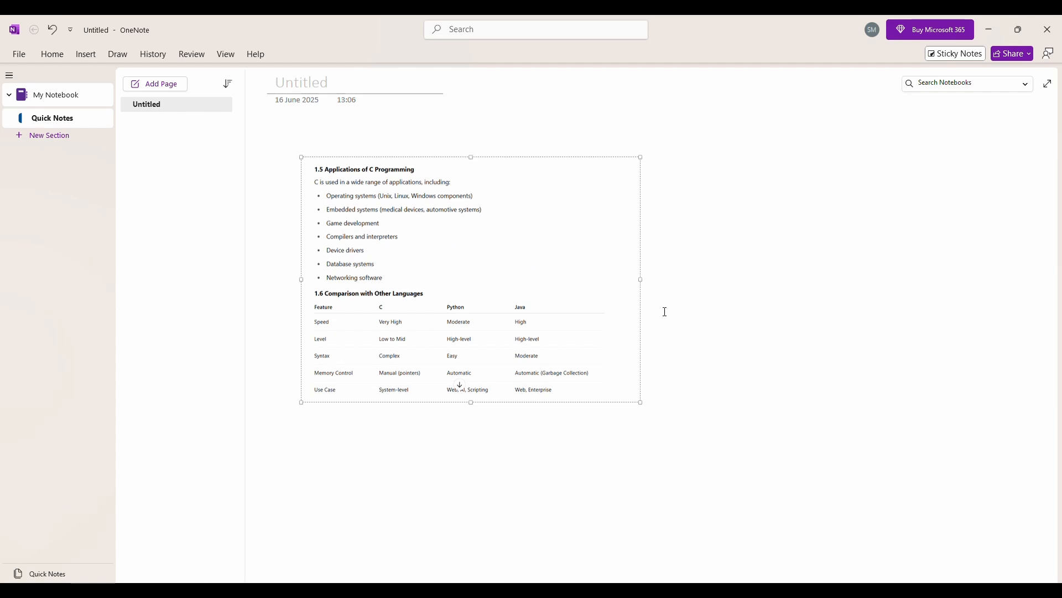
{"action": "left_click", "coordinate": [317, 274]}
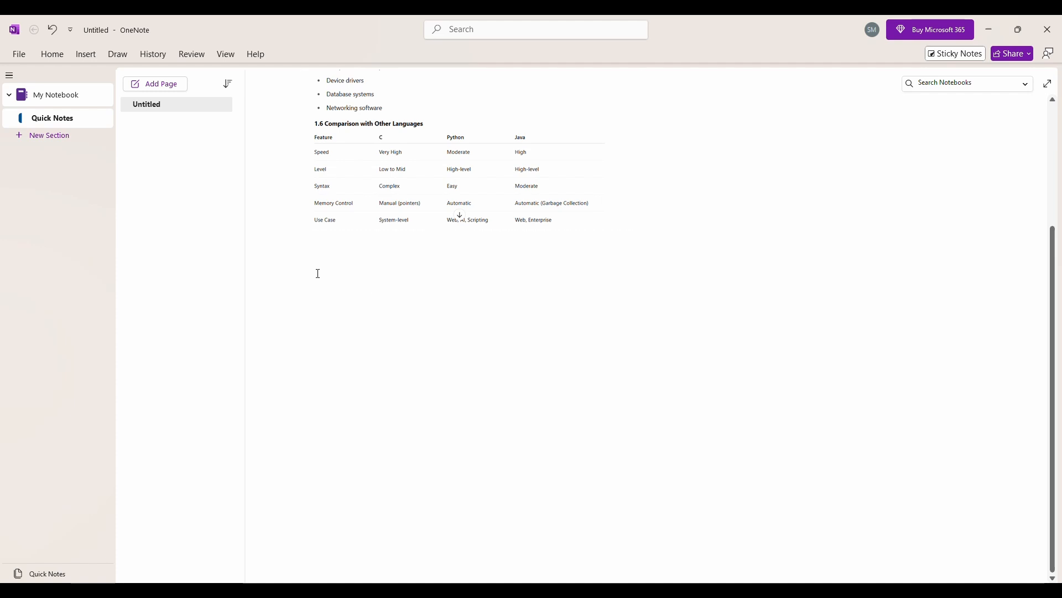
{"action": "scroll", "coordinate": [412, 311], "scroll_direction": "up", "scroll_amount": 3}
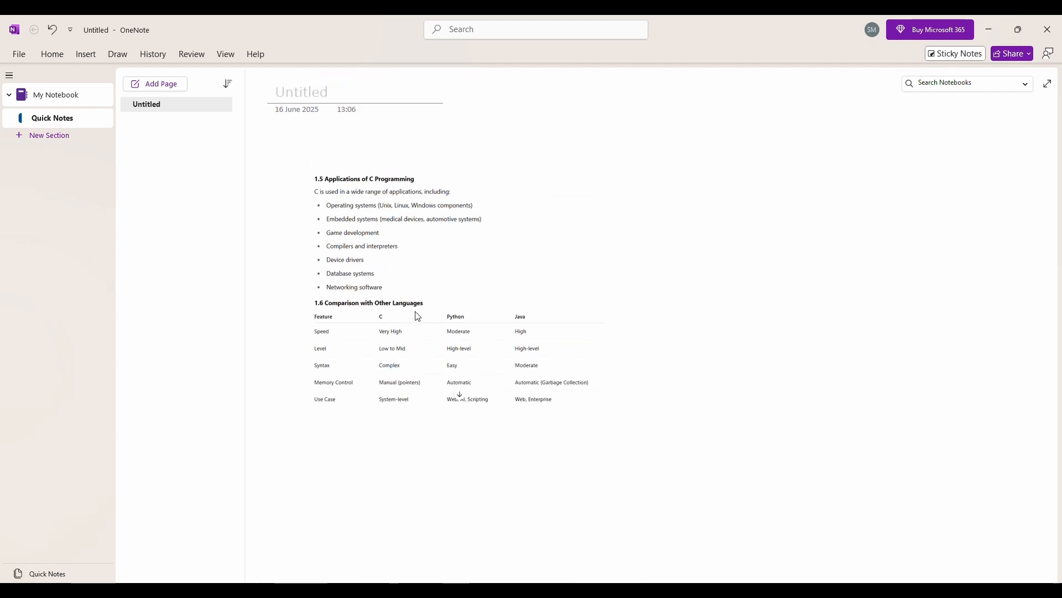
{"action": "right_click", "coordinate": [401, 380]}
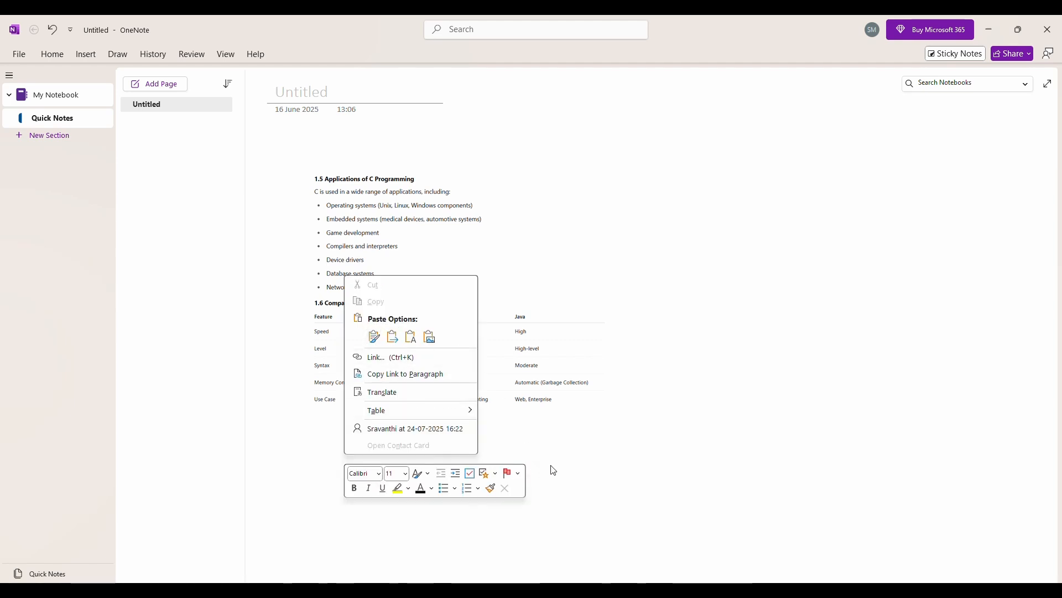
{"action": "left_click", "coordinate": [303, 478]}
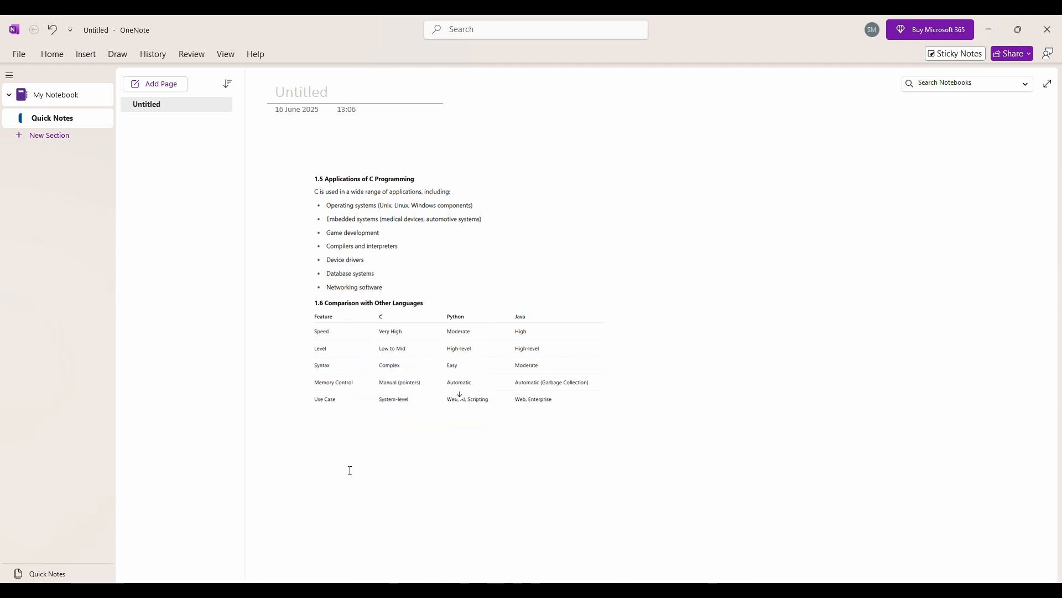
{"action": "key", "text": "ctrl+v"}
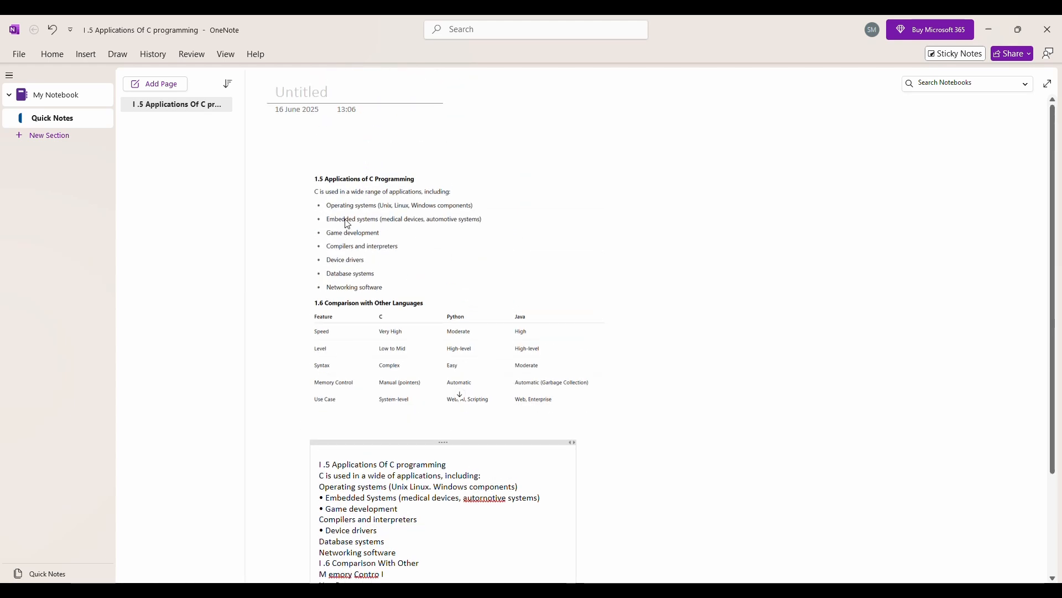
{"action": "scroll", "coordinate": [398, 389], "scroll_direction": "down", "scroll_amount": 3}
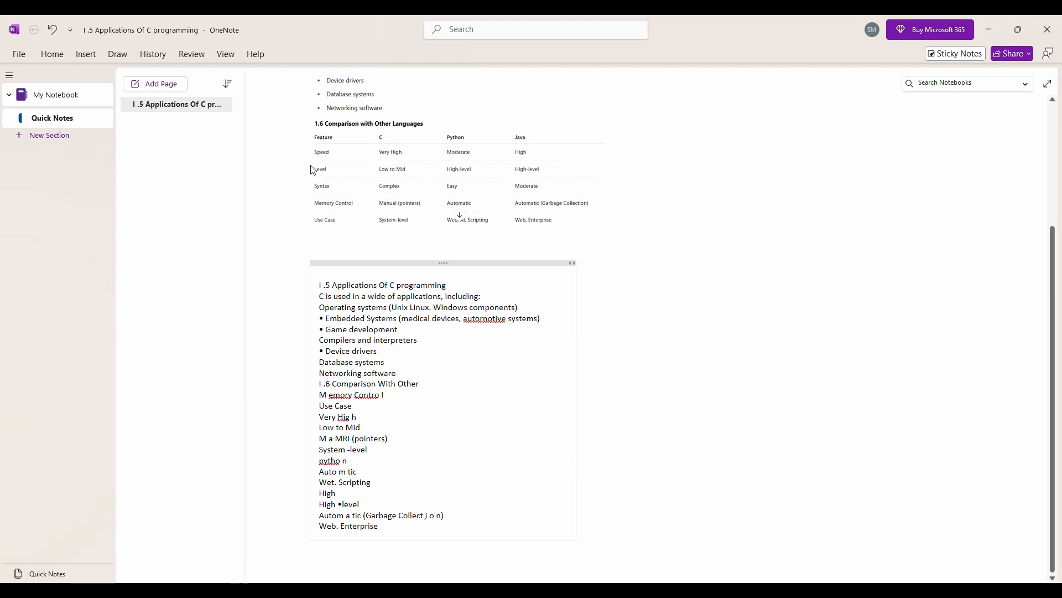
- Copy the text from the C programming picture on the Quick Notes page once more
{"action": "left_click", "coordinate": [459, 38]}
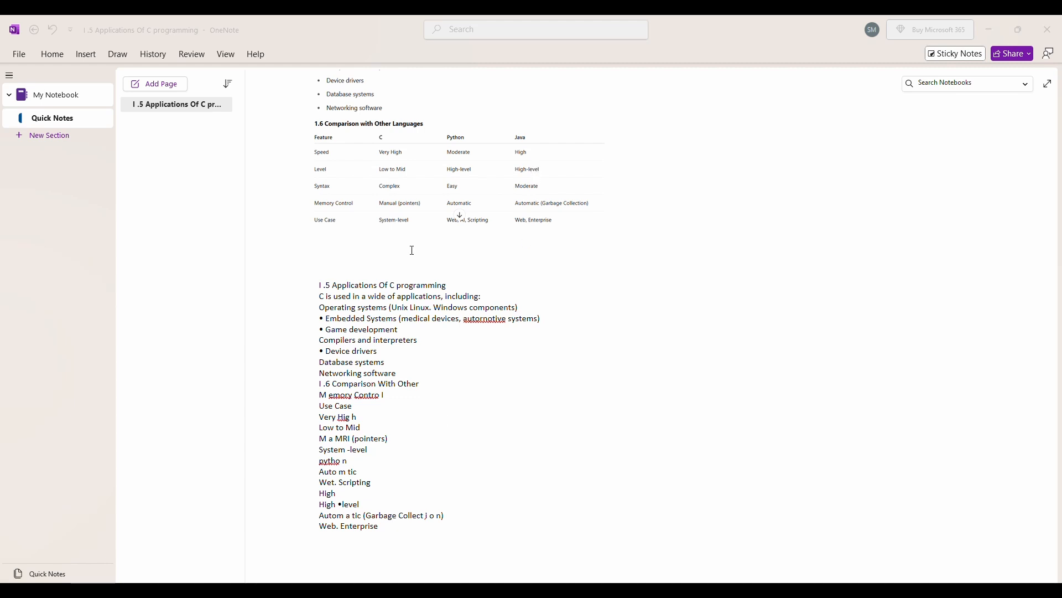
{"action": "scroll", "coordinate": [659, 270], "scroll_direction": "up", "scroll_amount": 3}
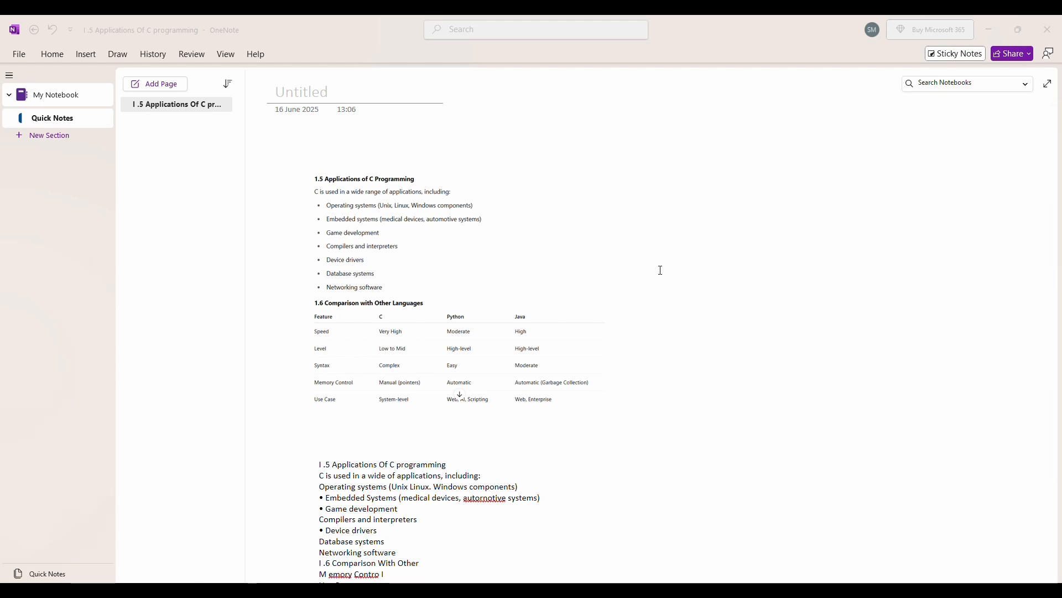
{"action": "right_click", "coordinate": [391, 289]}
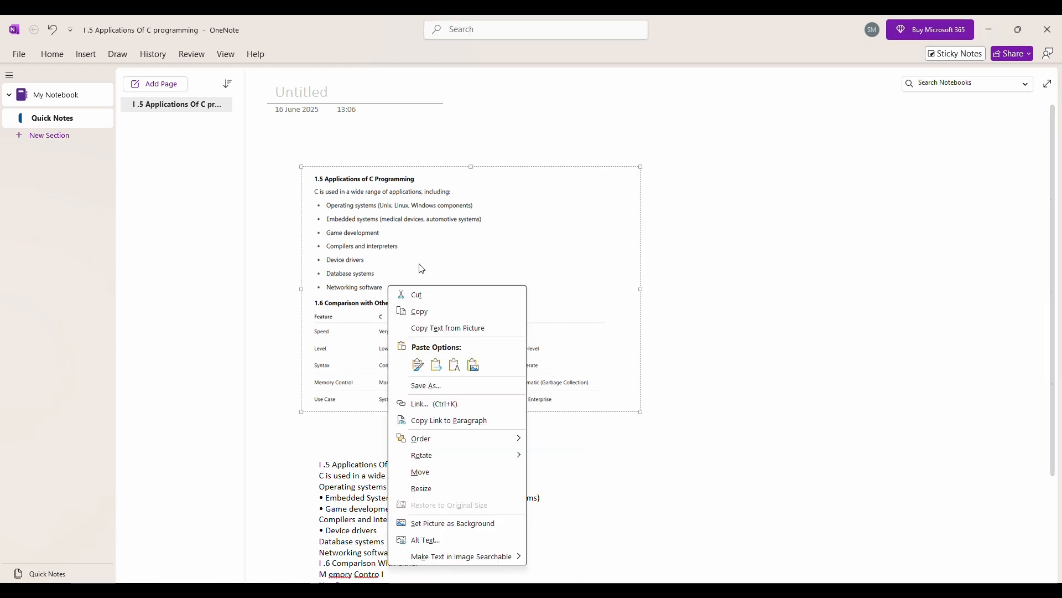
{"action": "left_click", "coordinate": [448, 329]}
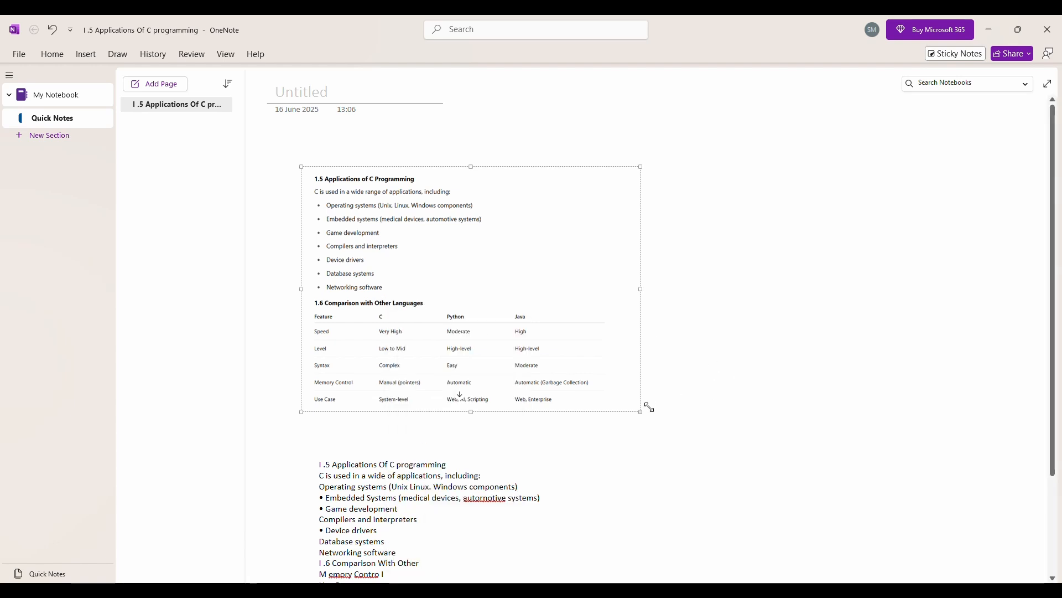
- Compare the extracted text below the picture with the picture's original headings, bullet list and language comparison table
{"action": "scroll", "coordinate": [633, 408], "scroll_direction": "down", "scroll_amount": 3}
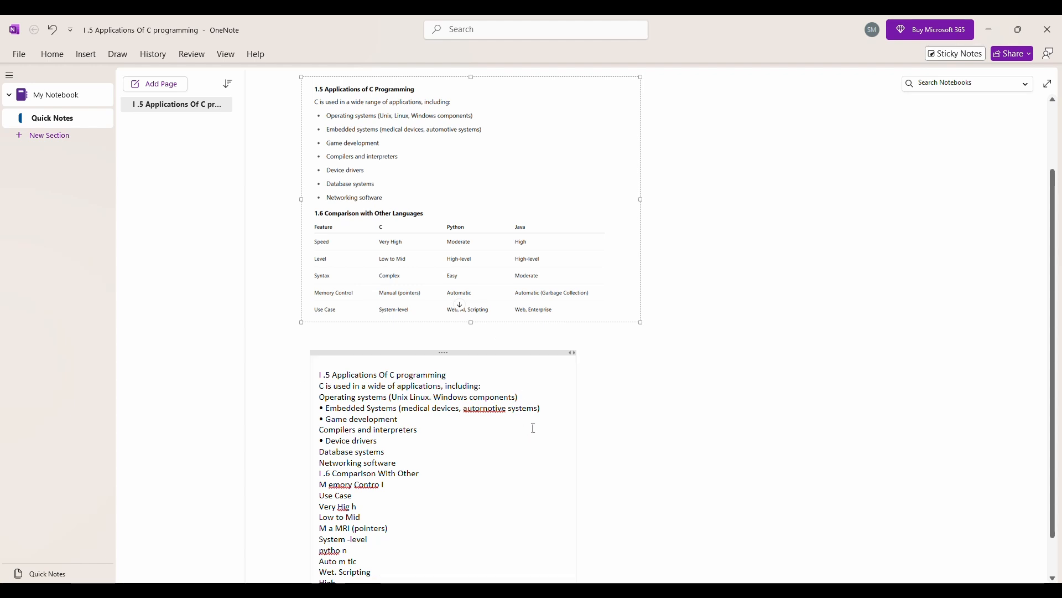
{"action": "scroll", "coordinate": [562, 429], "scroll_direction": "down", "scroll_amount": 5}
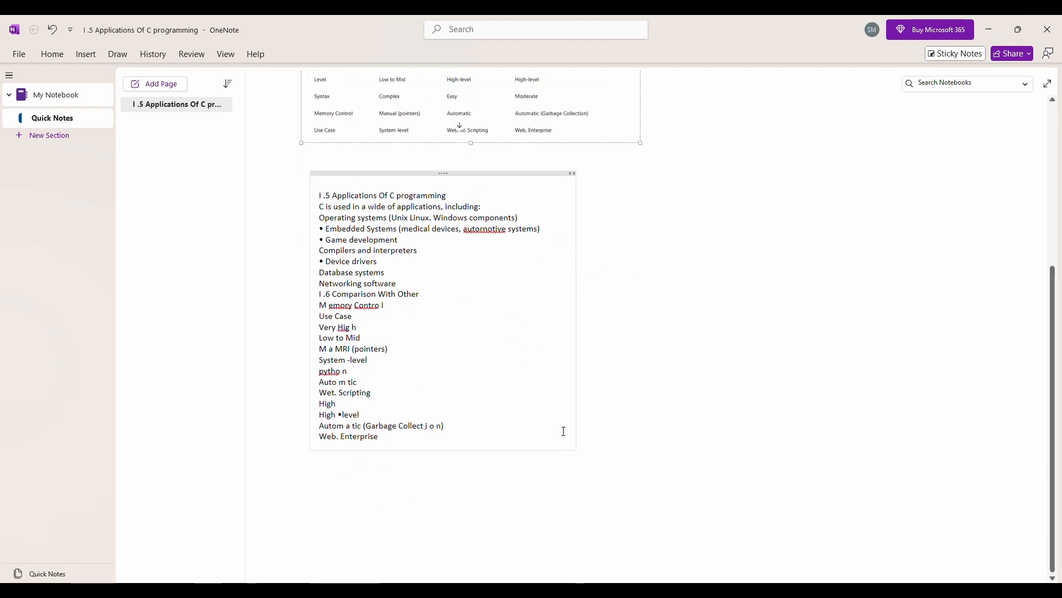
{"action": "scroll", "coordinate": [593, 426], "scroll_direction": "up", "scroll_amount": 6}
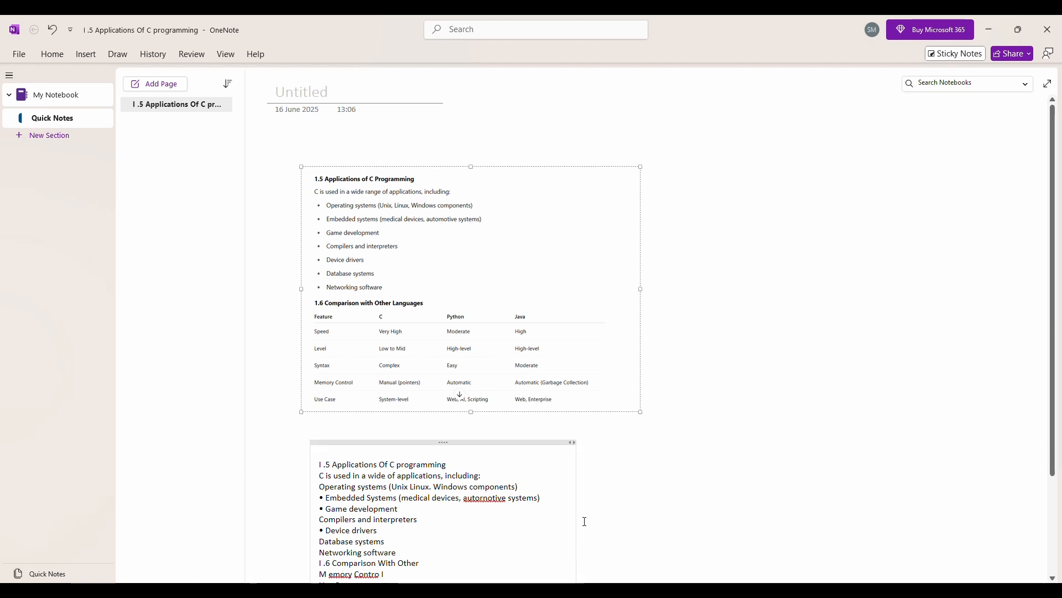
{"action": "scroll", "coordinate": [591, 503], "scroll_direction": "down", "scroll_amount": 3}
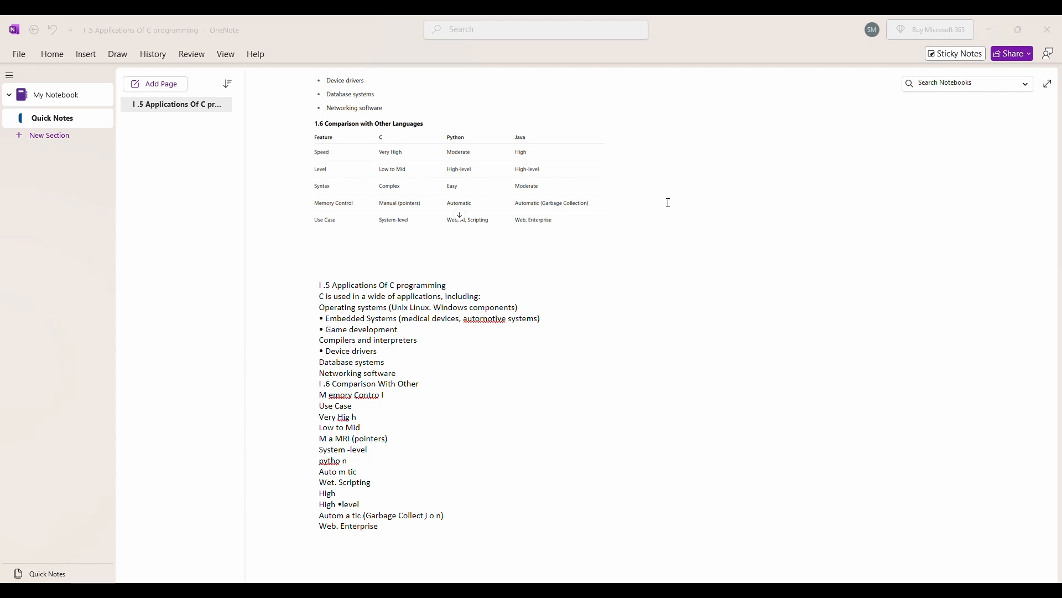
{"action": "scroll", "coordinate": [680, 197], "scroll_direction": "up", "scroll_amount": 3}
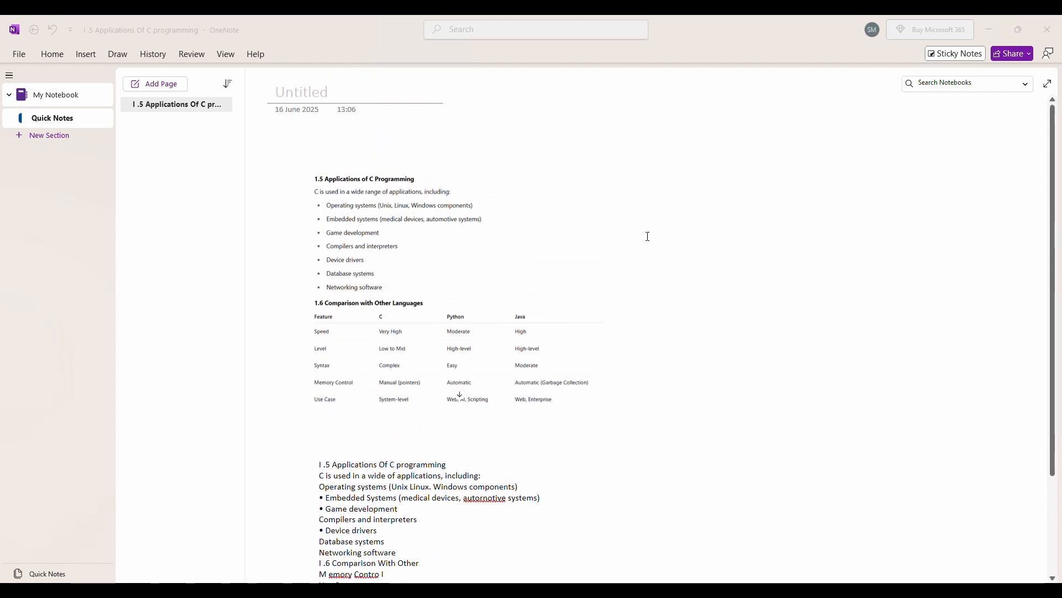
{"action": "right_click", "coordinate": [508, 275]}
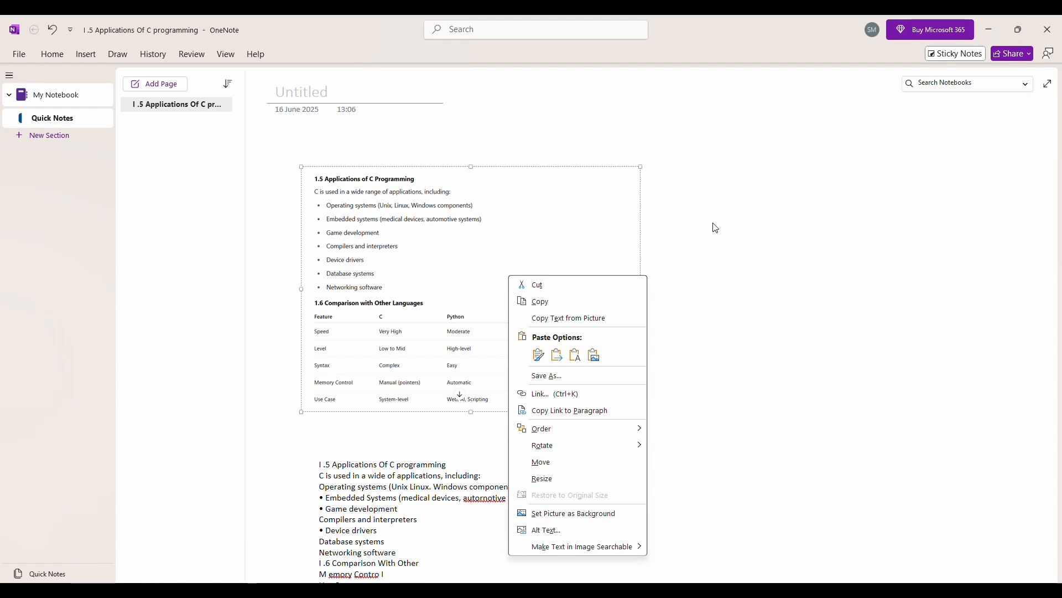
{"action": "left_click", "coordinate": [728, 227]}
{"action": "scroll", "coordinate": [612, 83], "scroll_direction": "down", "scroll_amount": 1}
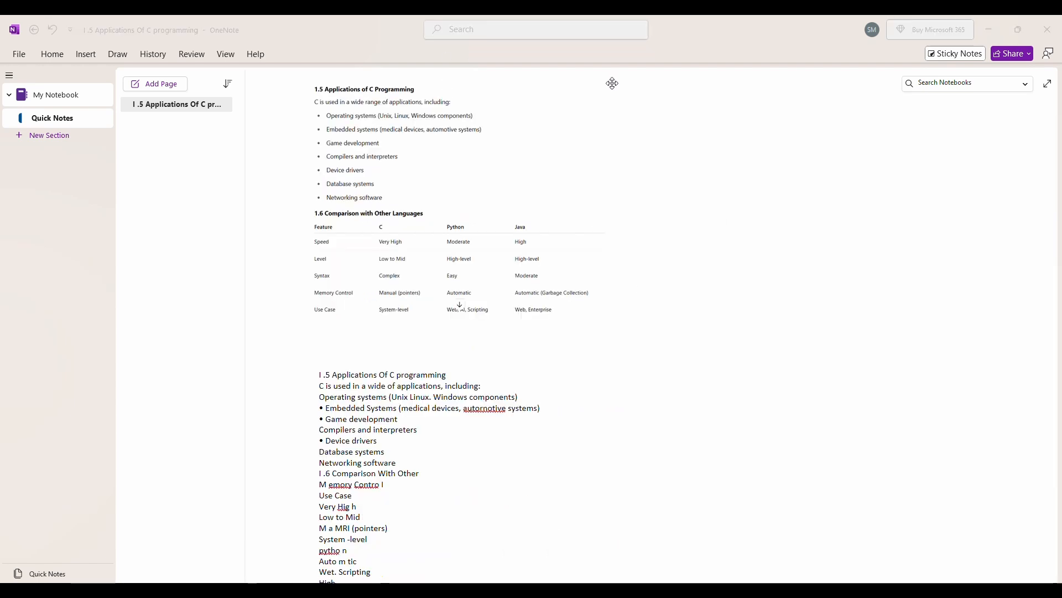